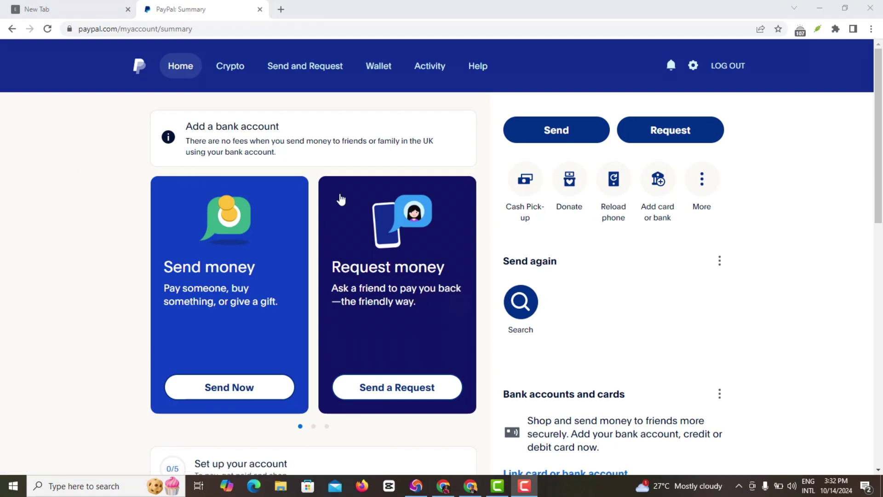
From the Wallet, choose to add a card and link a debit or credit card
scroll(304, 303, down, 2)
scroll(304, 303, up, 2)
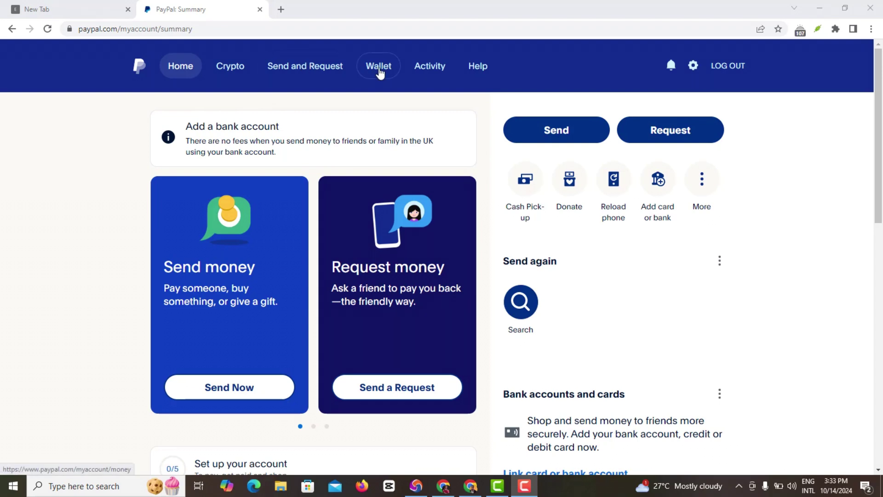
click(379, 69)
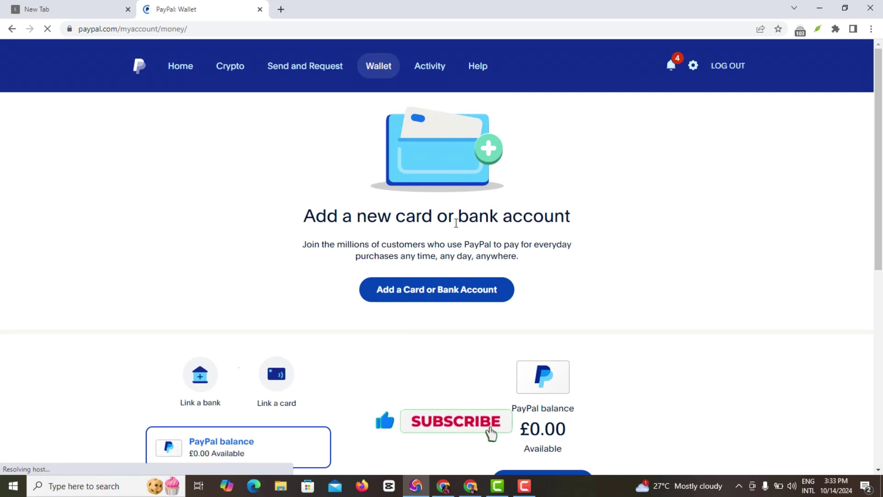
scroll(503, 238, down, 2)
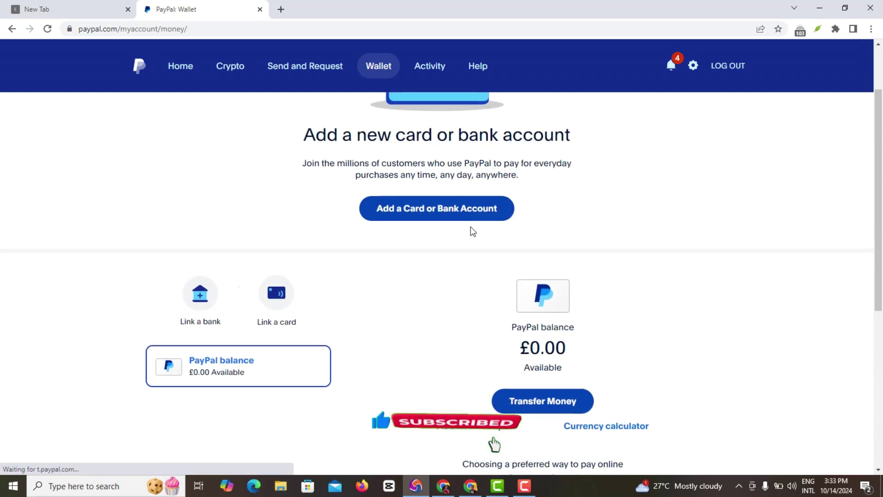
click(426, 213)
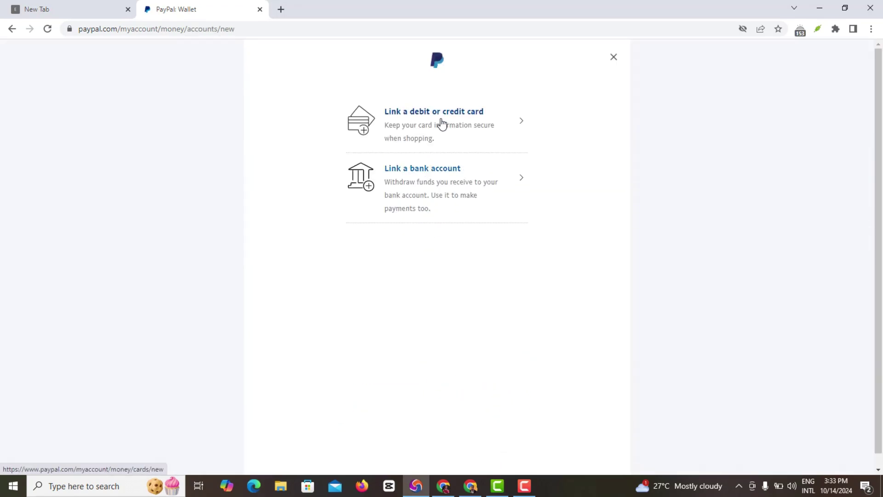
click(494, 134)
Enter the card number on the Link a card form so the type shows Mastercard
click(495, 133)
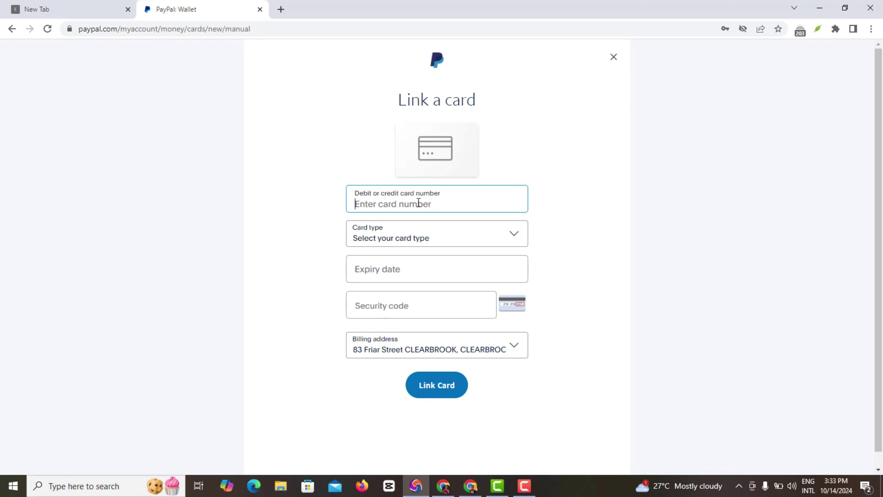
text(541275)
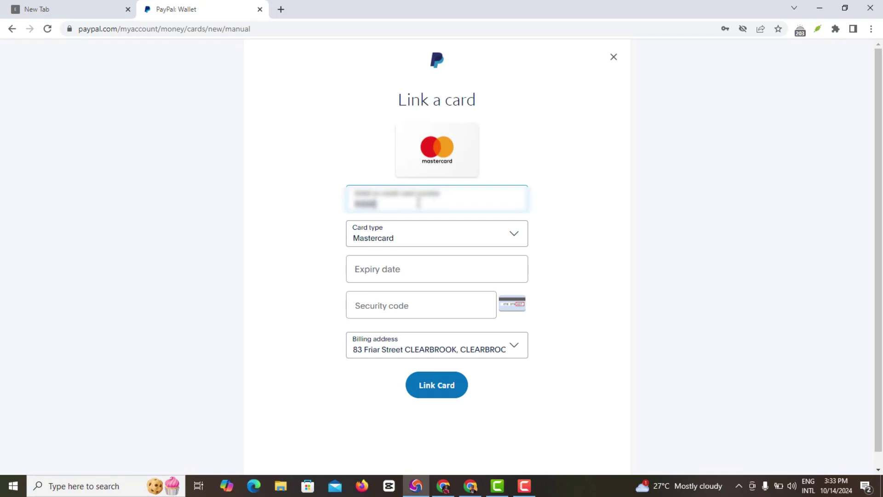
text(123456789012)
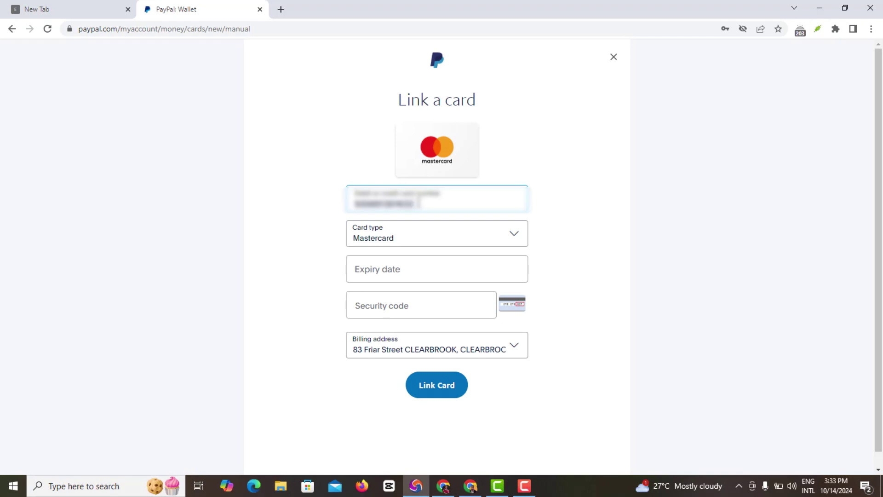
text(34)
click(452, 244)
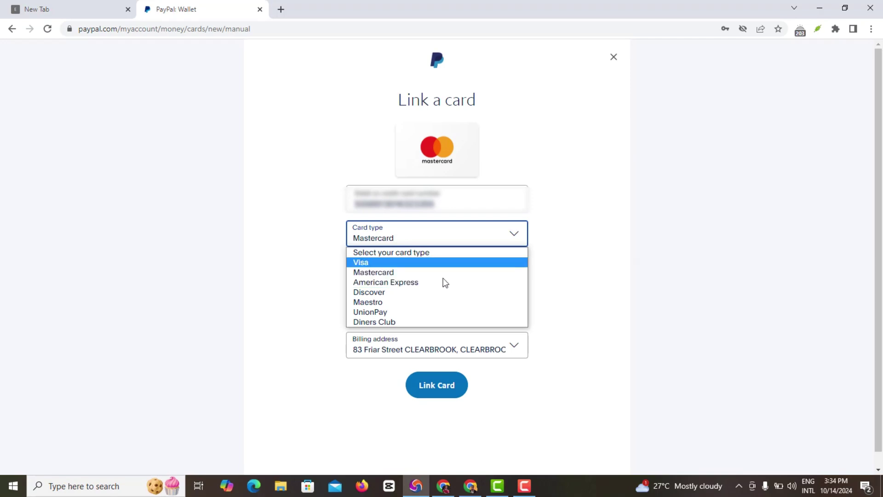
Fill in expiry date 12/29 and the three-digit security code
click(529, 480)
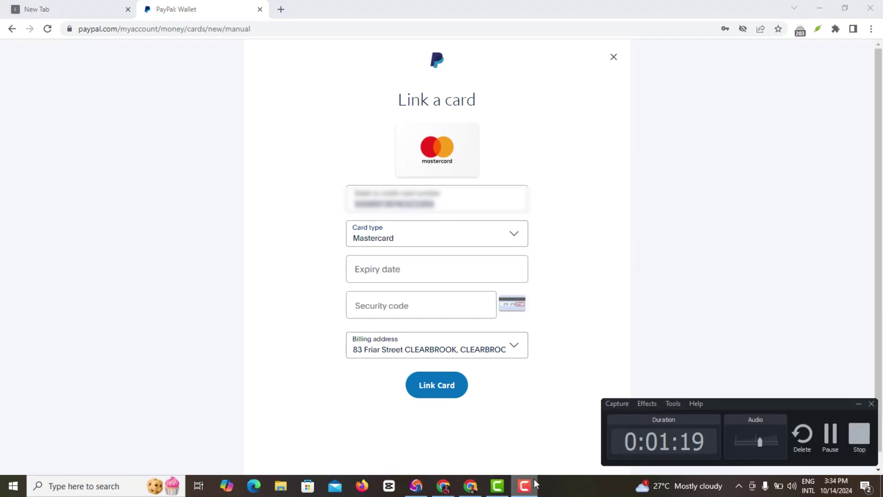
click(859, 405)
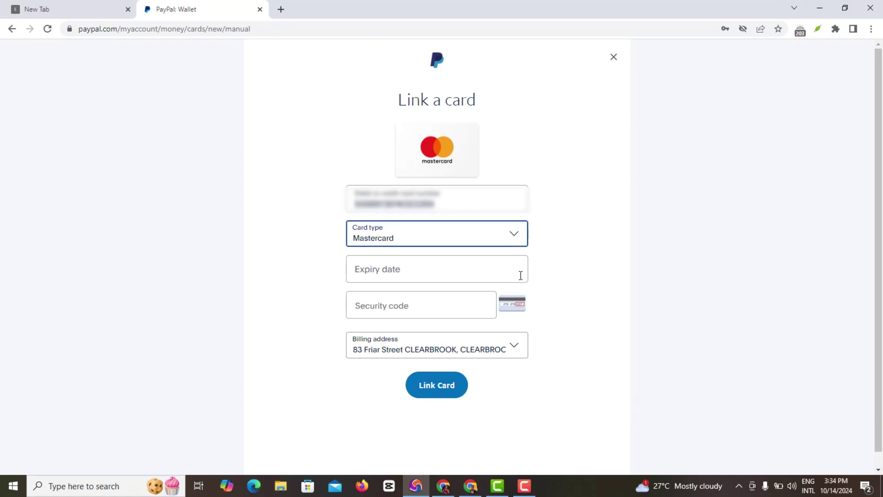
click(371, 271)
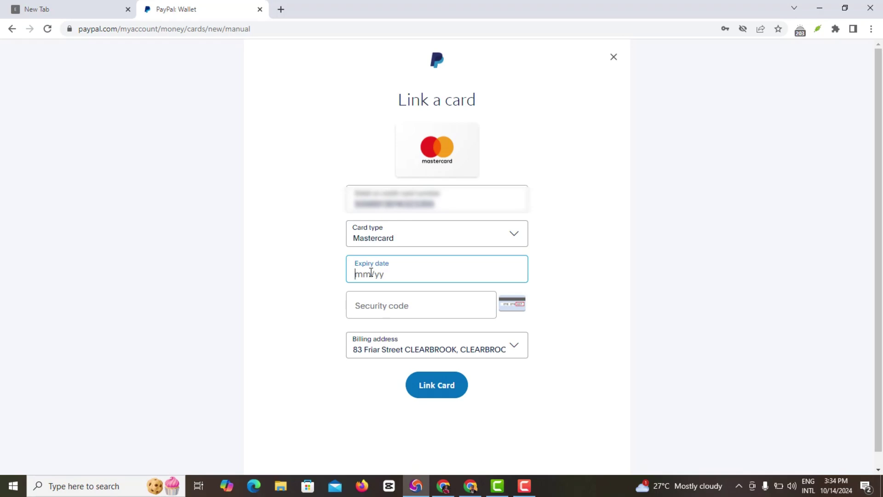
text(12/29)
click(380, 308)
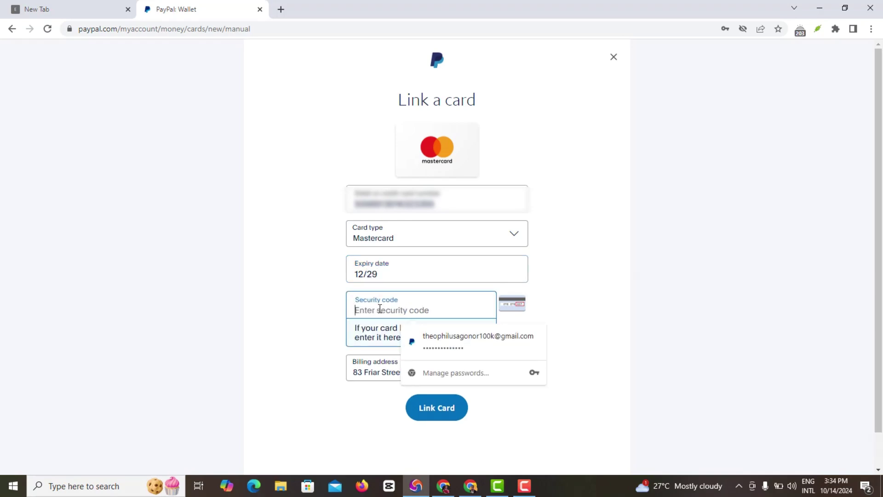
text(4)
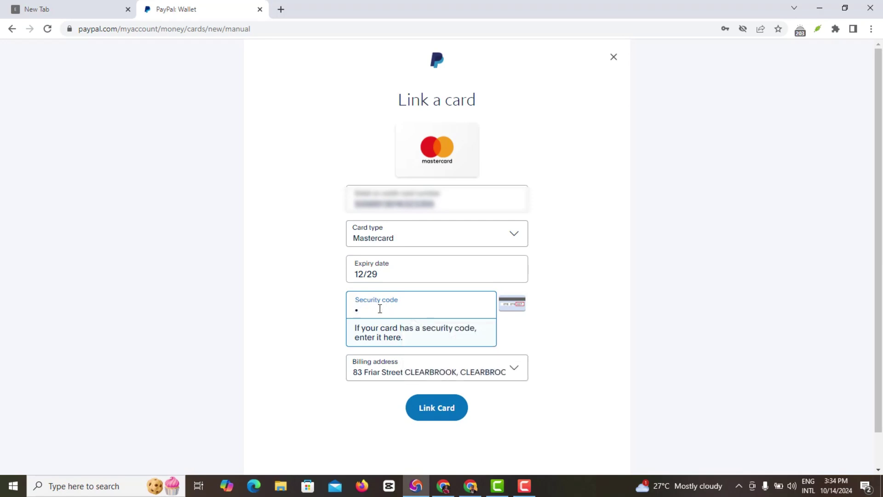
text(23)
click(528, 332)
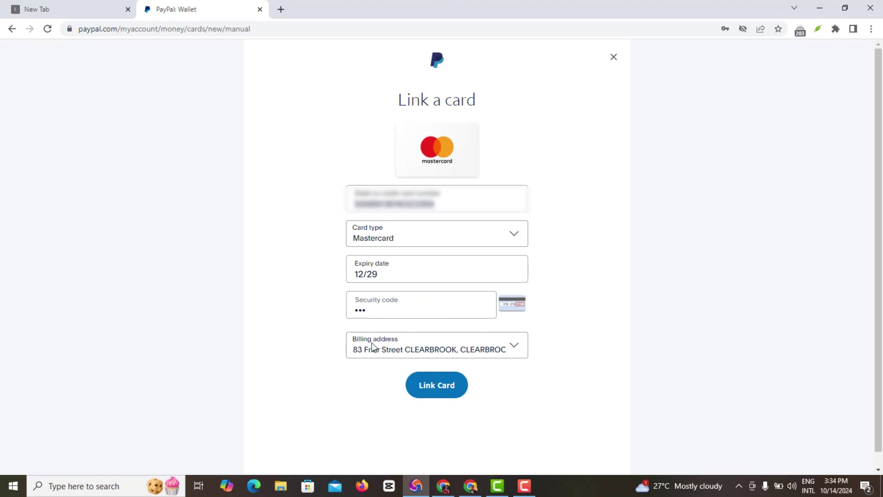
Submit the card, decline Chrome's save-card offer, and return to the card number after the bank declines it
click(445, 386)
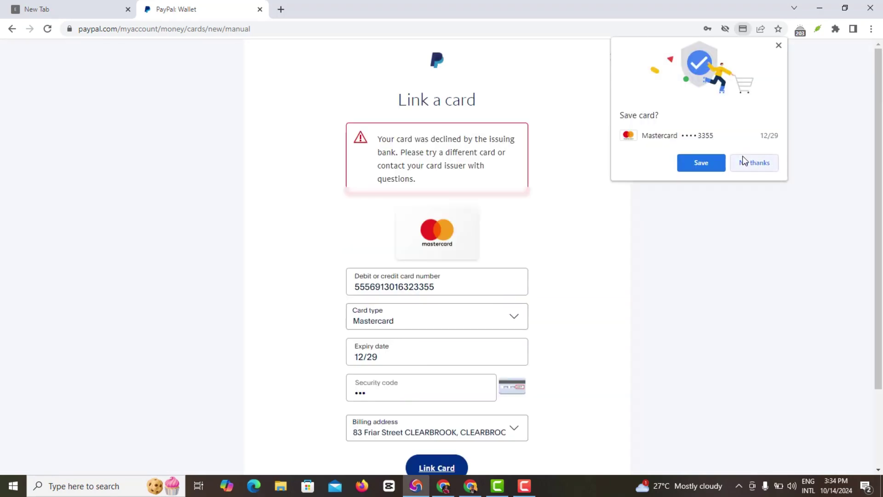
click(759, 164)
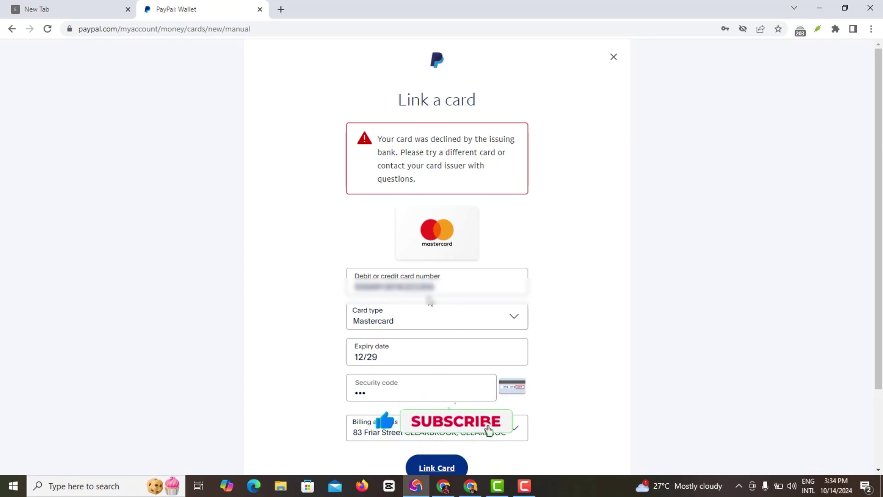
click(427, 286)
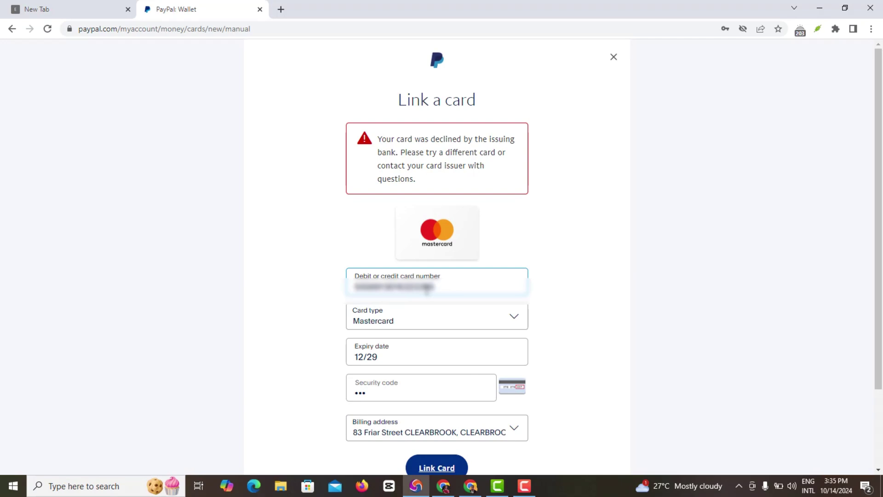
Replace the card number with a different Mastercard number and check the card type
triple_click(427, 287)
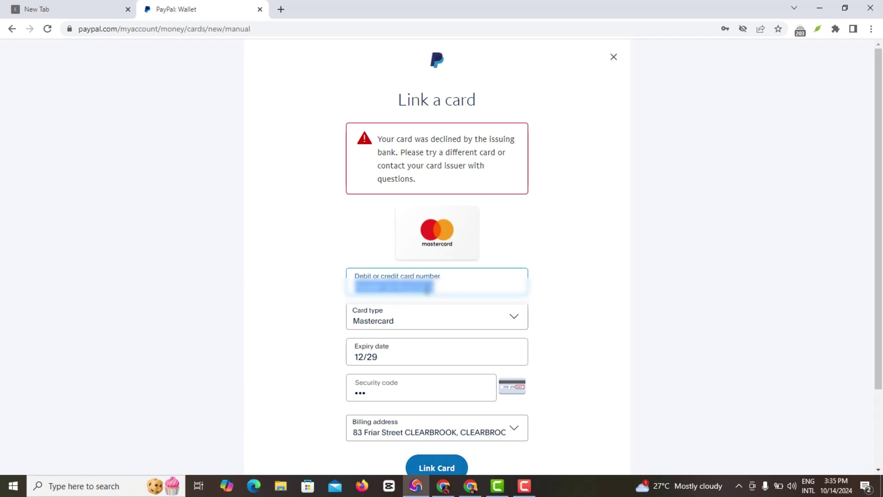
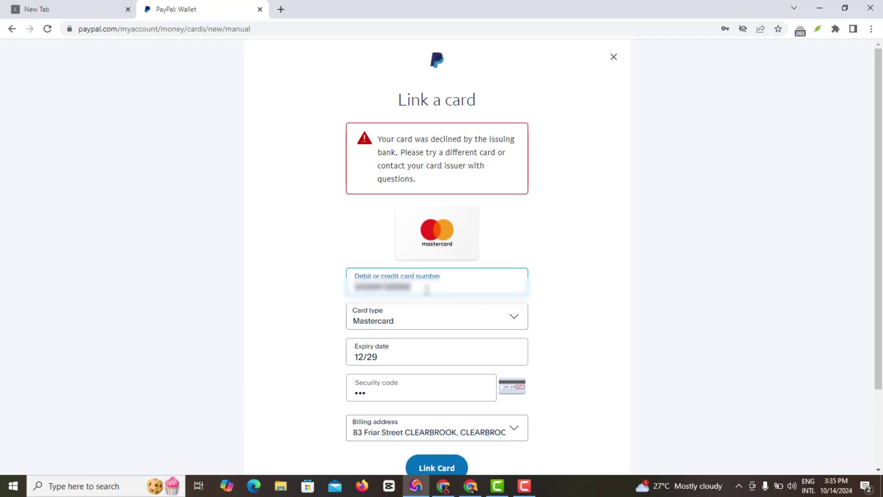
click(403, 321)
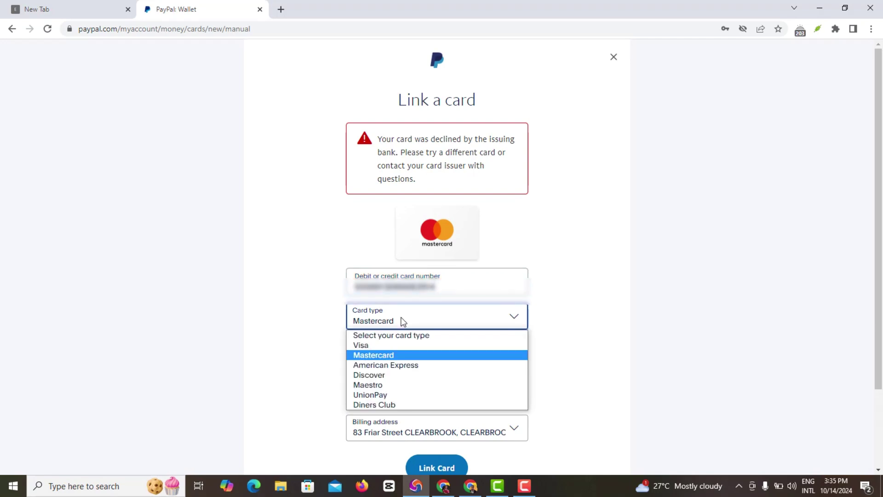
Change the expiry date to 08/29 and clear the security code field
click(396, 355)
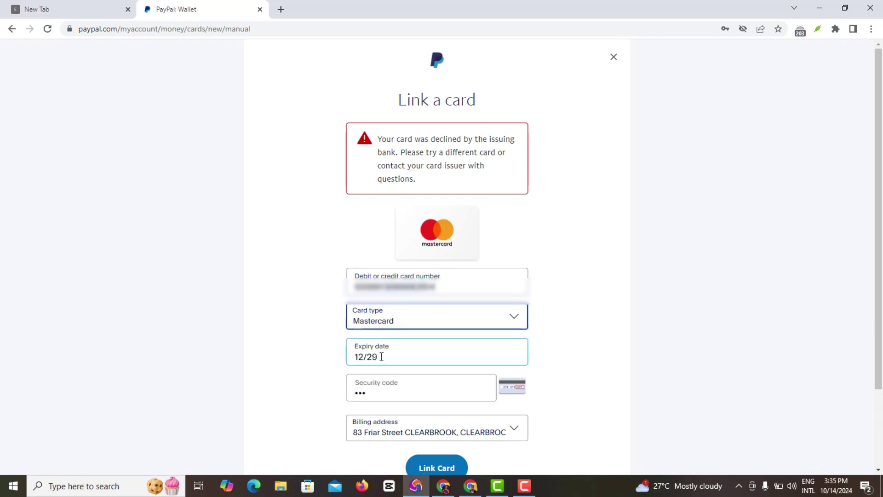
triple_click(377, 357)
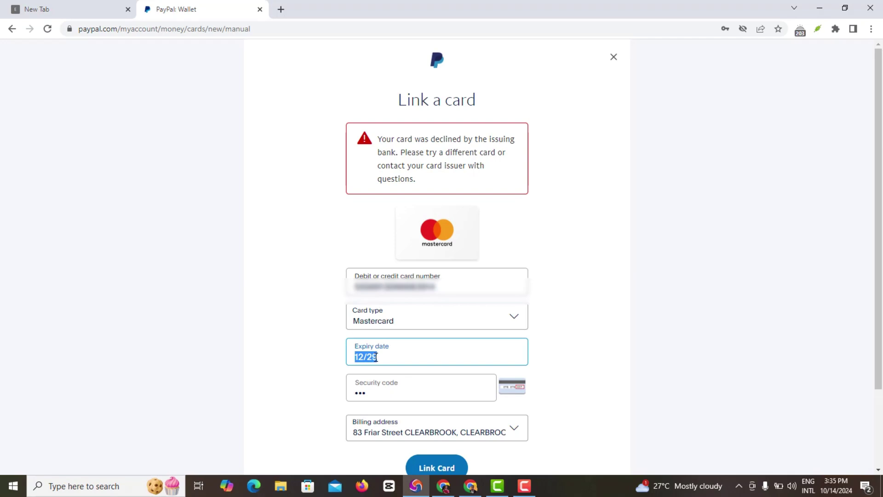
text(08/29)
double_click(361, 395)
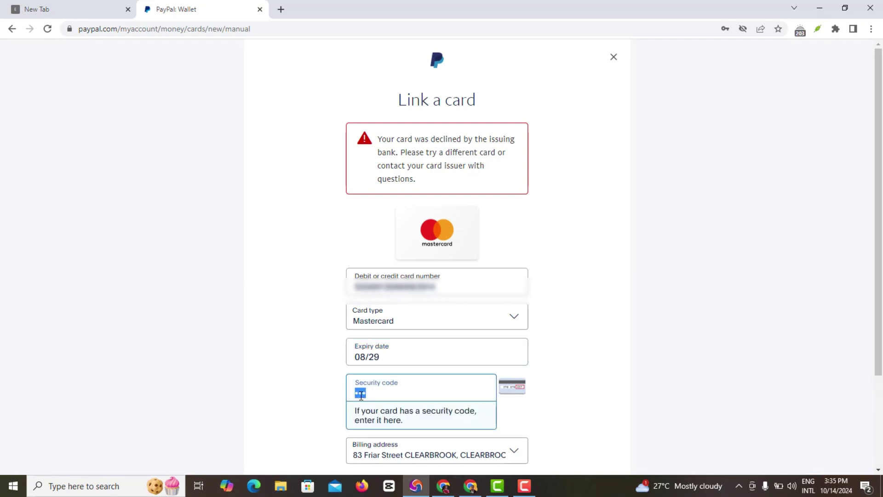
text(1)
key(BackSpace)
key(BackSpace)
Enter a four-digit security code and submit the card for linking
text(1234)
click(548, 384)
scroll(548, 385, down, 2)
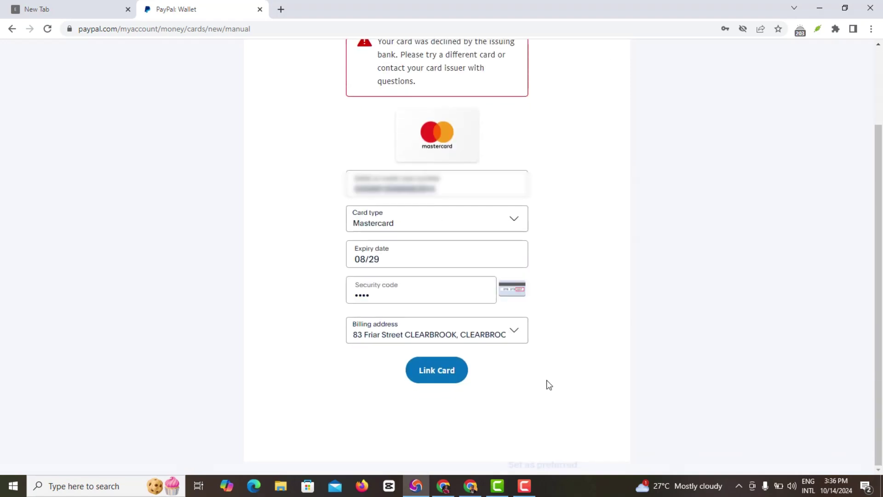
click(446, 380)
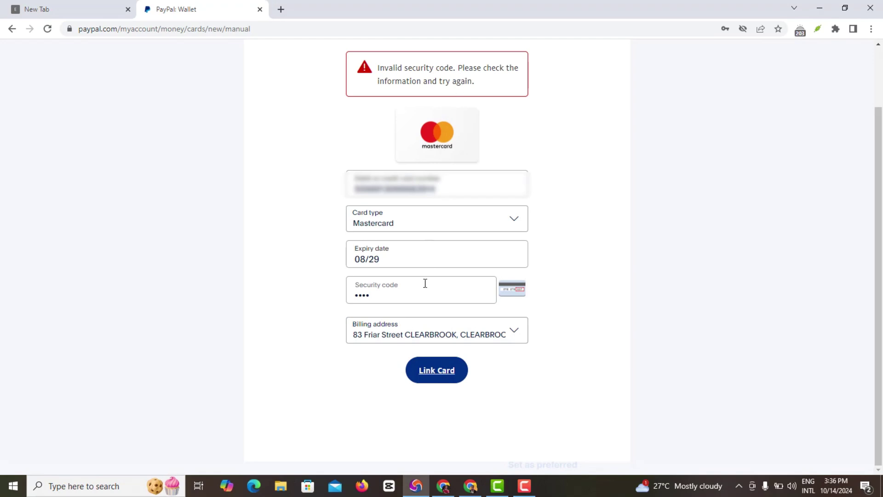
Replace the rejected code with a three-digit security code and resubmit to link the Mastercard Debit
click(362, 292)
double_click(363, 293)
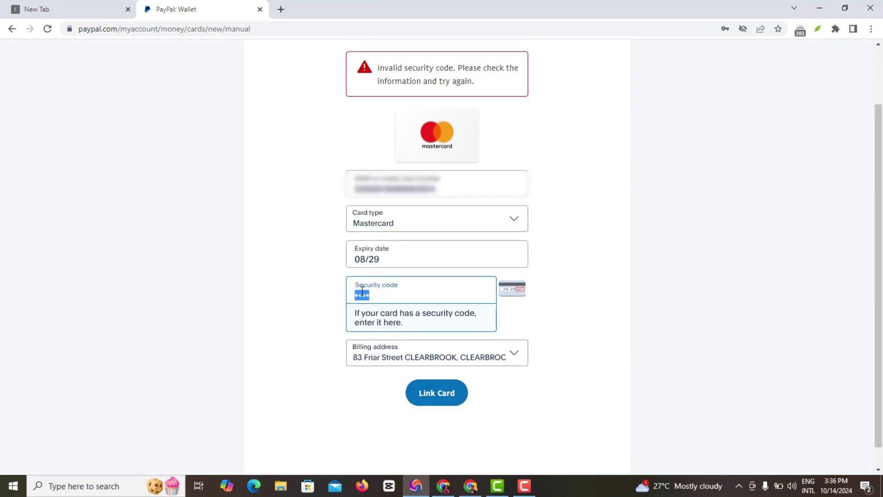
text(123)
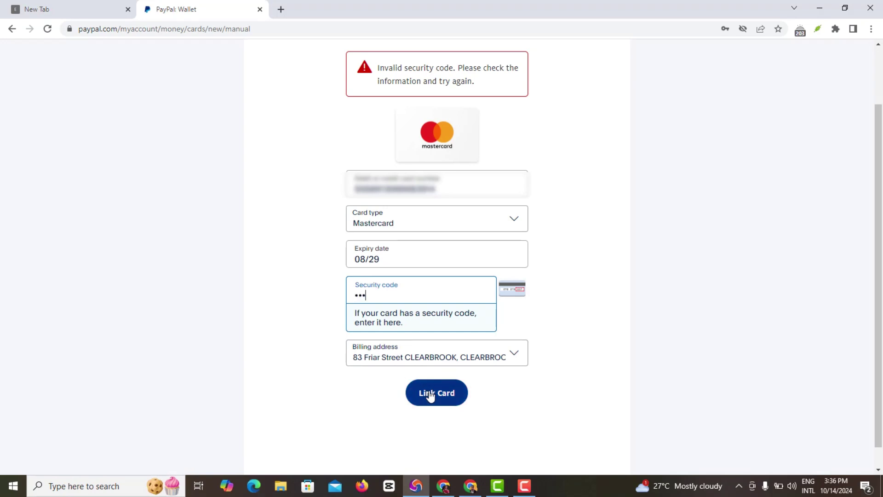
click(429, 393)
click(440, 375)
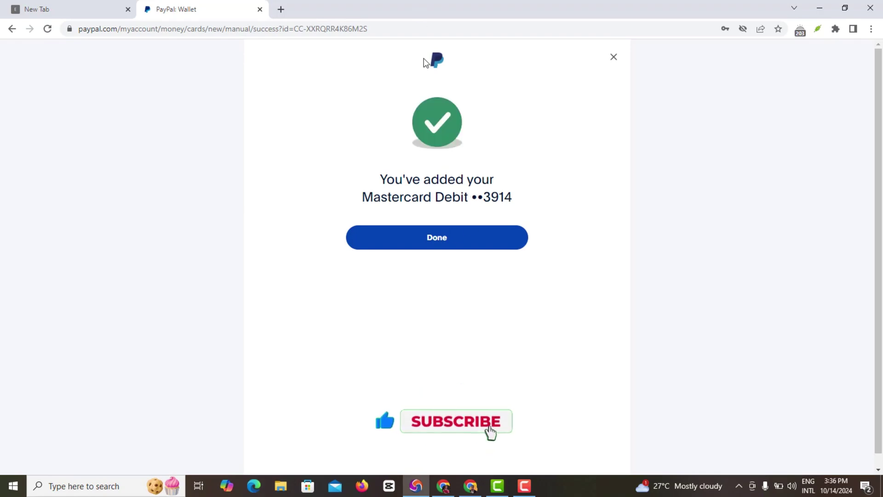
Dismiss the confirmation and review the Mastercard's details: expiry 08/2029, SGD currency, billing address
click(459, 238)
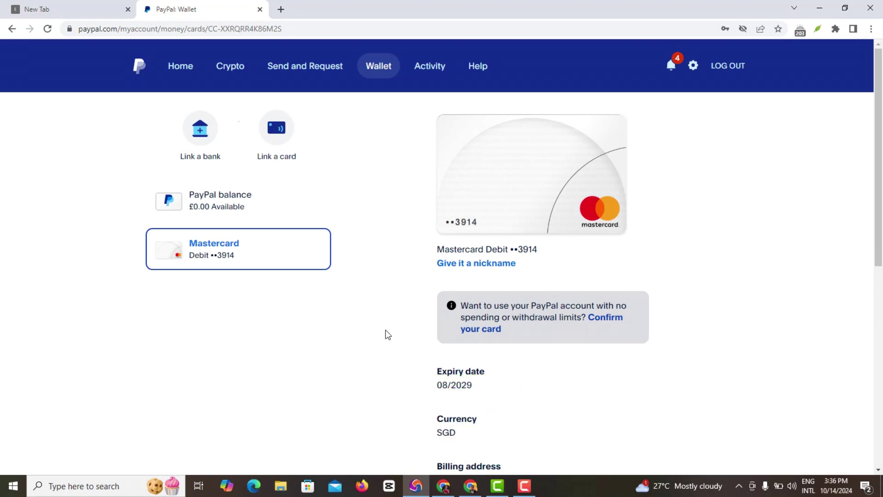
scroll(386, 330, down, 3)
scroll(385, 330, up, 3)
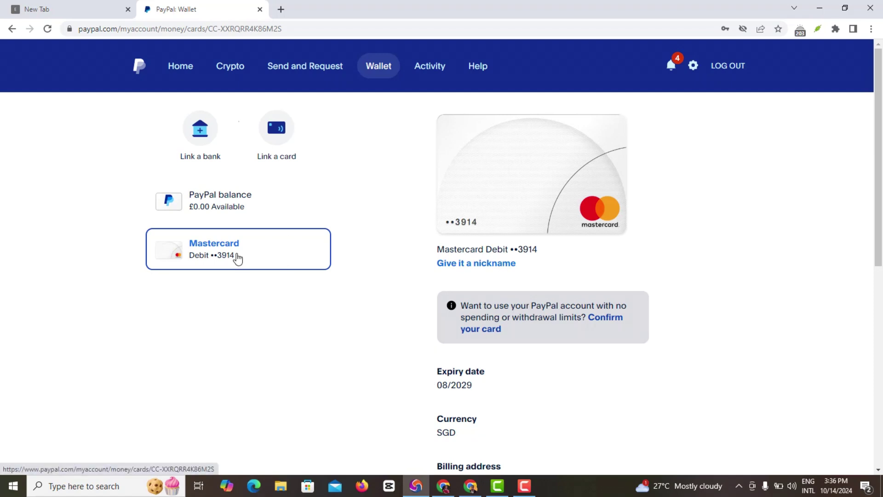
scroll(438, 337, down, 2)
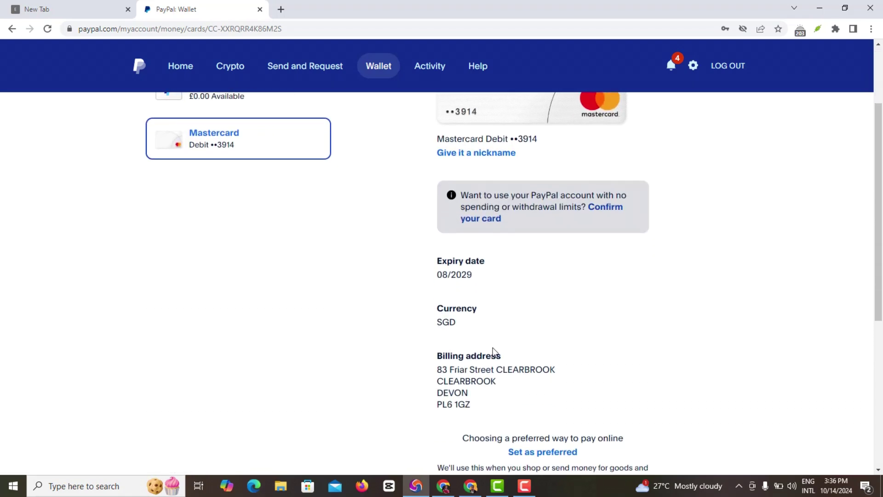
scroll(494, 350, down, 1)
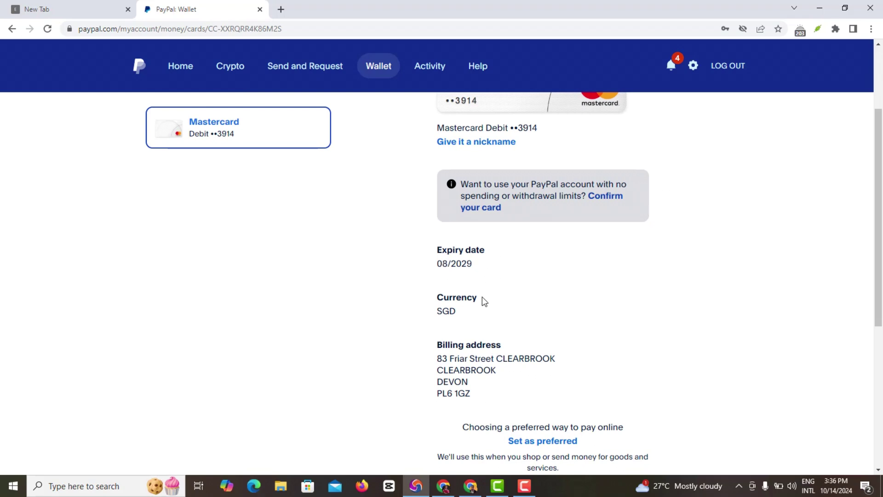
scroll(482, 297, up, 3)
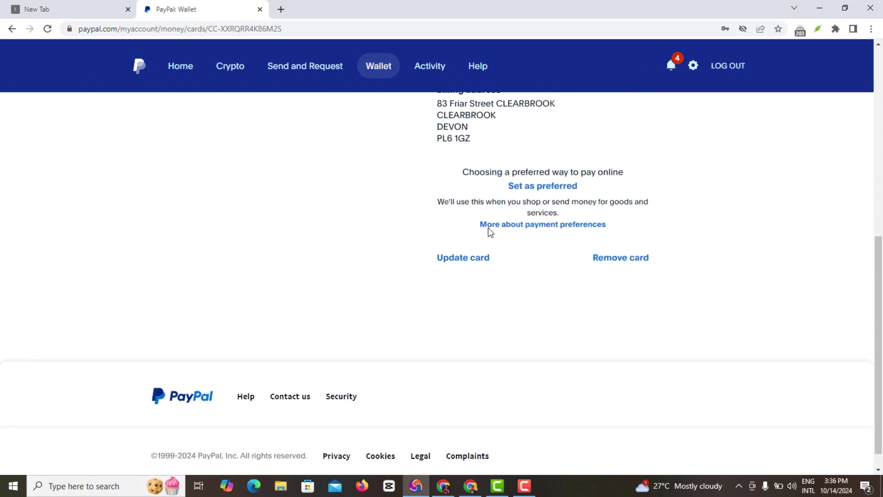
scroll(489, 228, down, 1)
scroll(489, 228, up, 1)
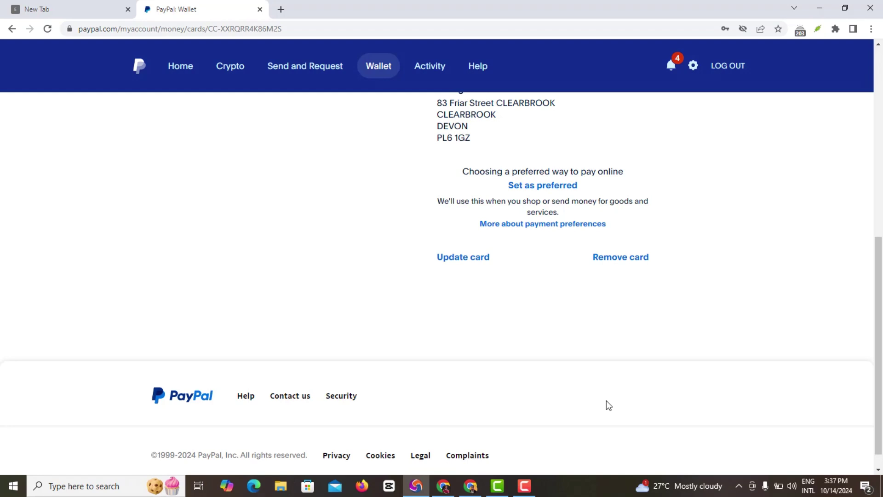
click(525, 488)
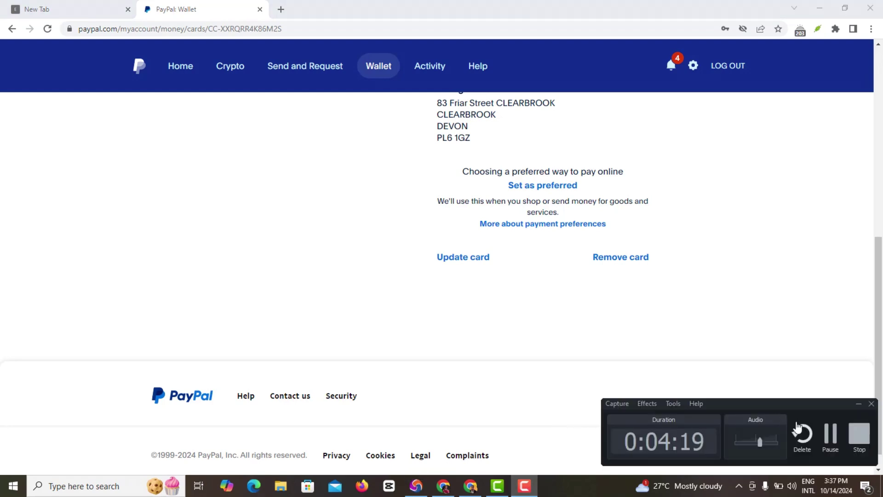
click(860, 403)
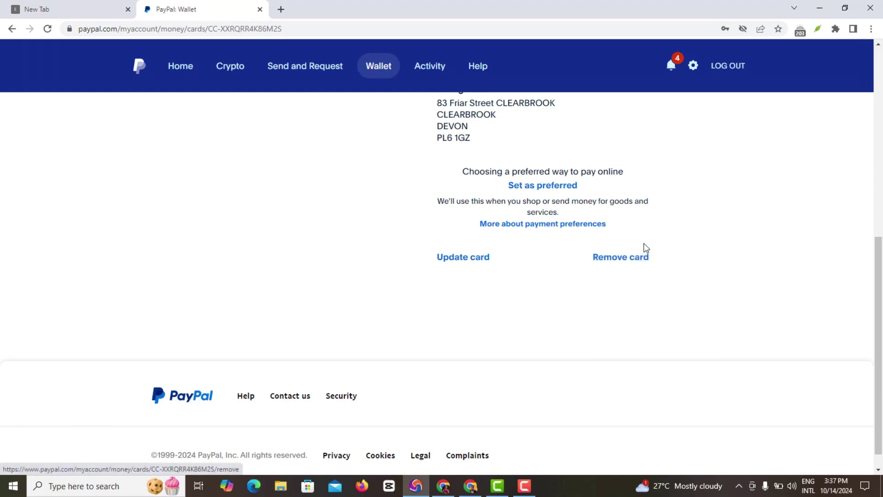
scroll(594, 230, up, 8)
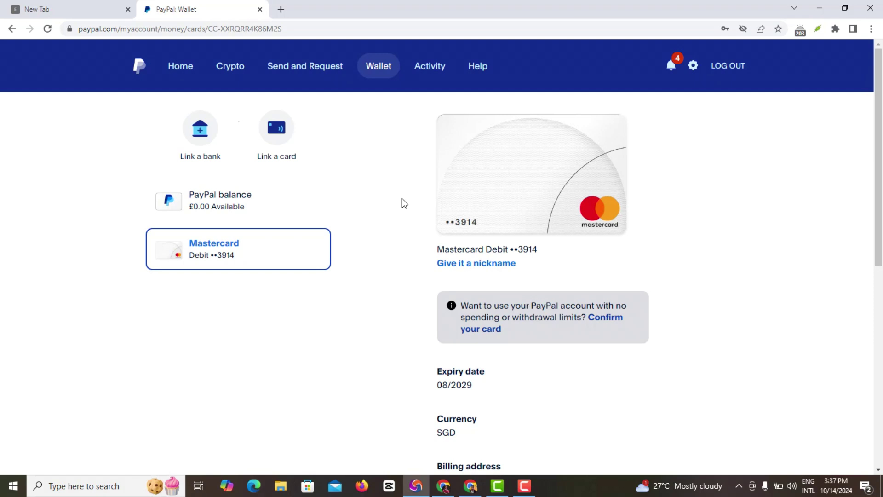
scroll(383, 263, down, 3)
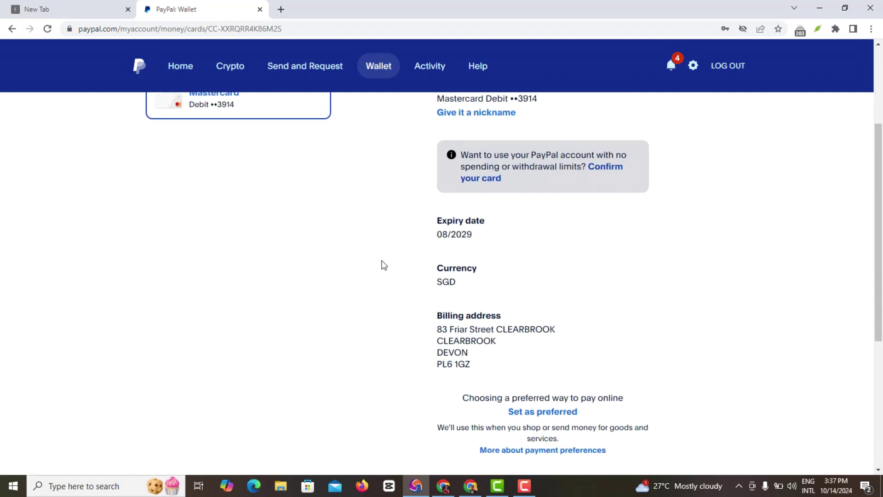
scroll(382, 266, up, 3)
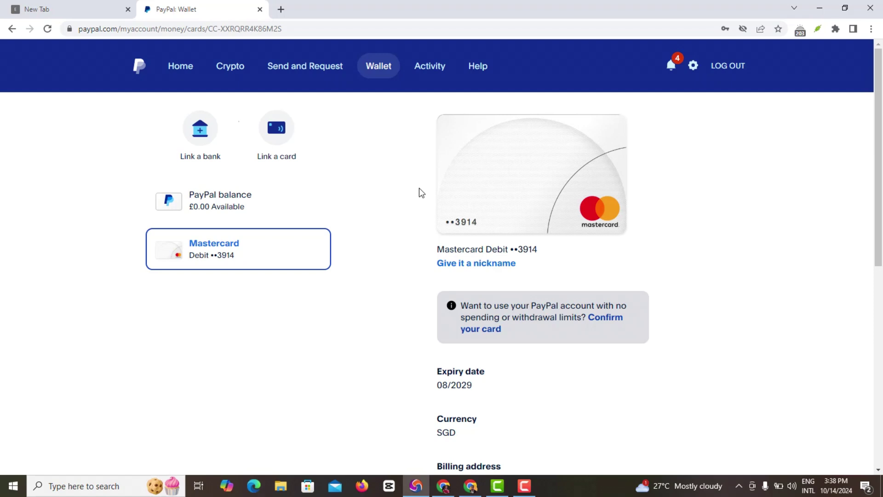
scroll(427, 294, down, 1)
scroll(427, 295, up, 1)
click(533, 485)
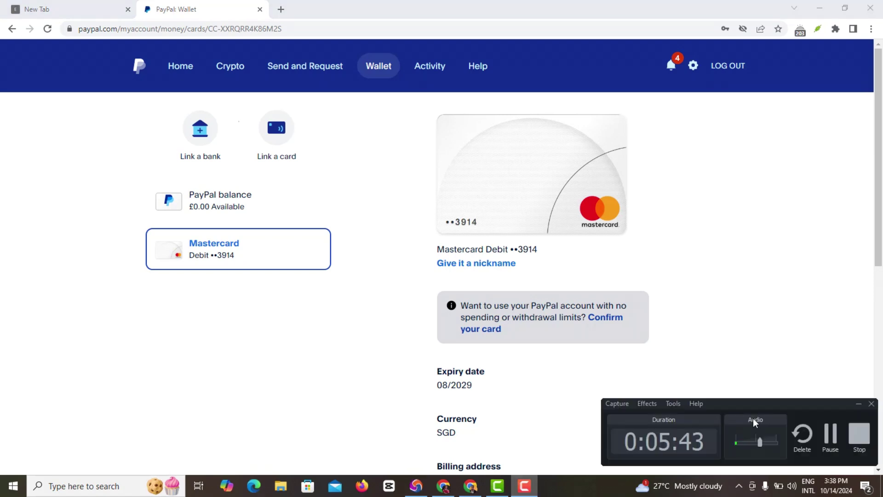
click(859, 404)
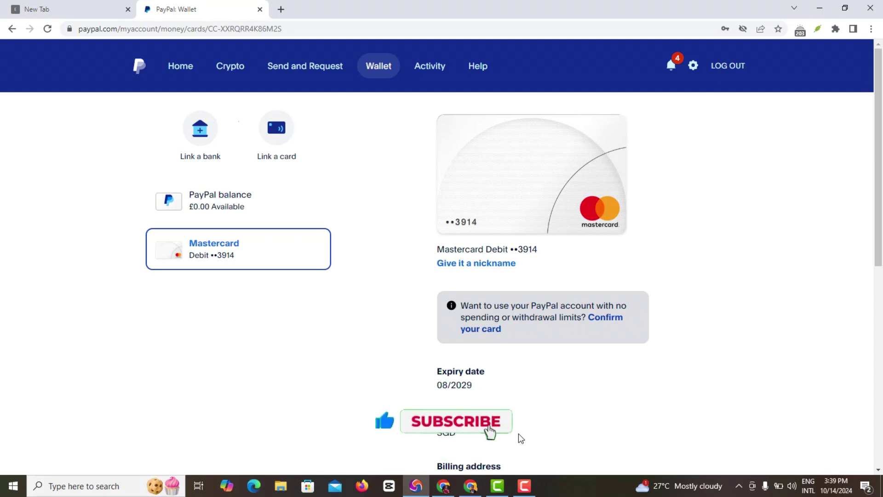
click(524, 486)
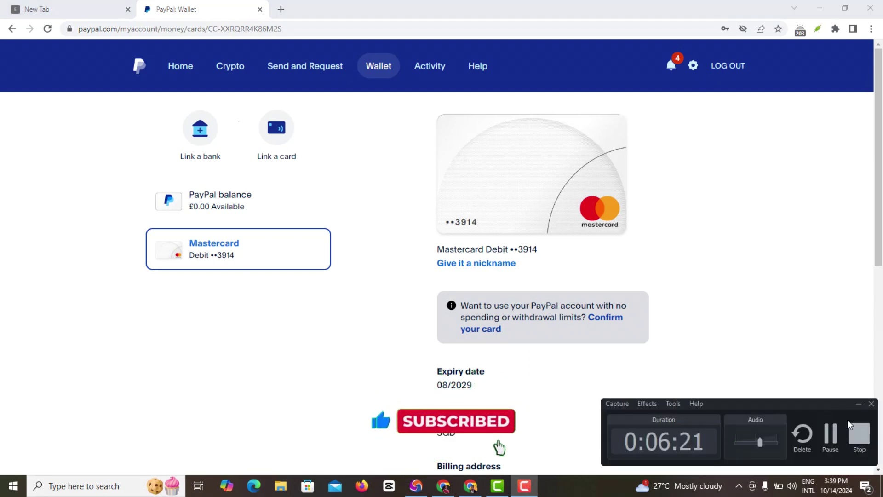